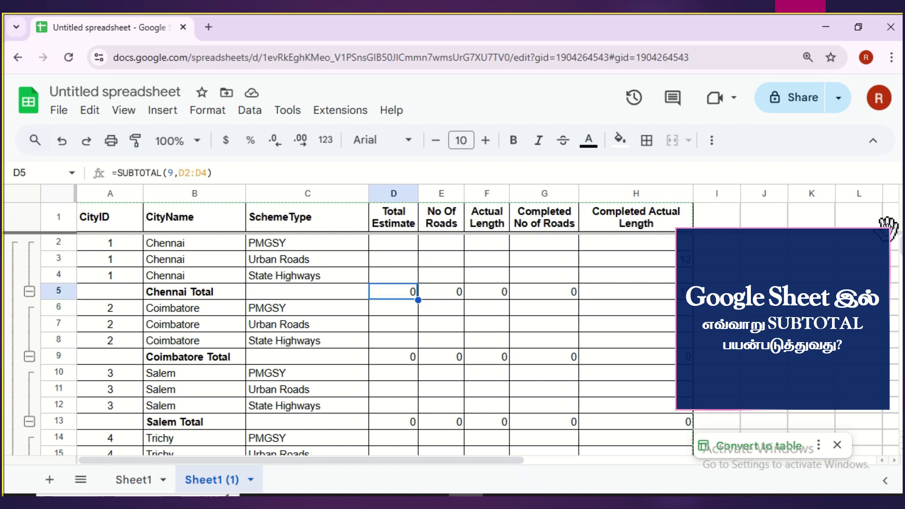
# Examine the city total rows and their subtotal layout in the finished road-scheme sheet.
pyautogui.press('Left')
pyautogui.press('Right')
pyautogui.press('Left')
pyautogui.press('Down')
pyautogui.press('Down')
pyautogui.press('Down')
pyautogui.press('Down')
pyautogui.press('Down')
pyautogui.press('Down')
pyautogui.press('Down')
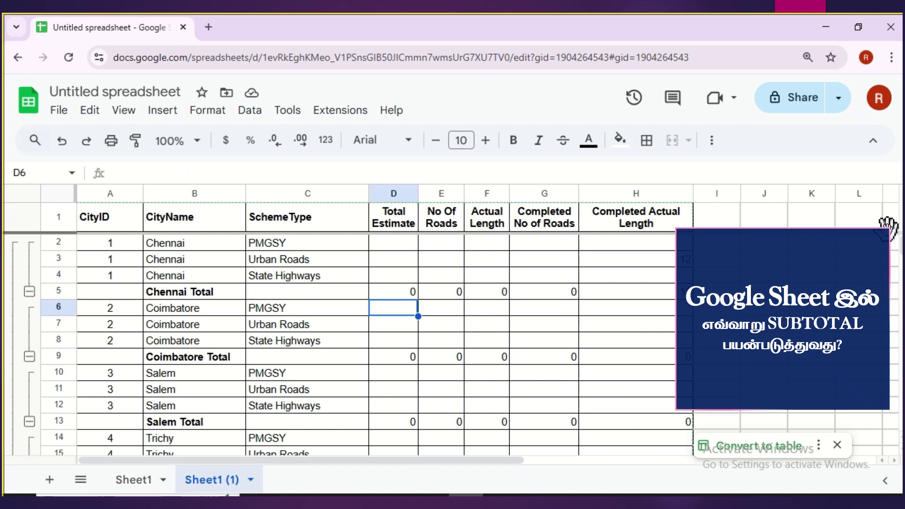
pyautogui.scroll(-12, 477, 347)
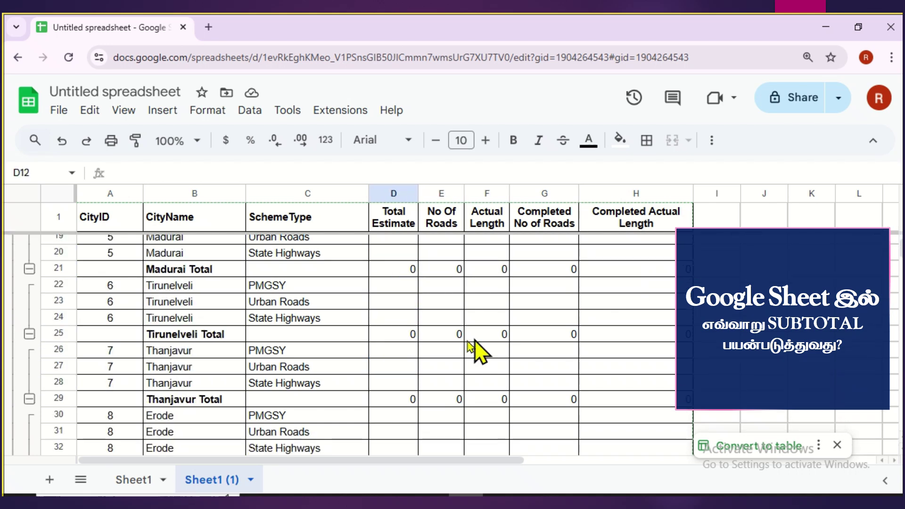
pyautogui.scroll(12, 388, 344)
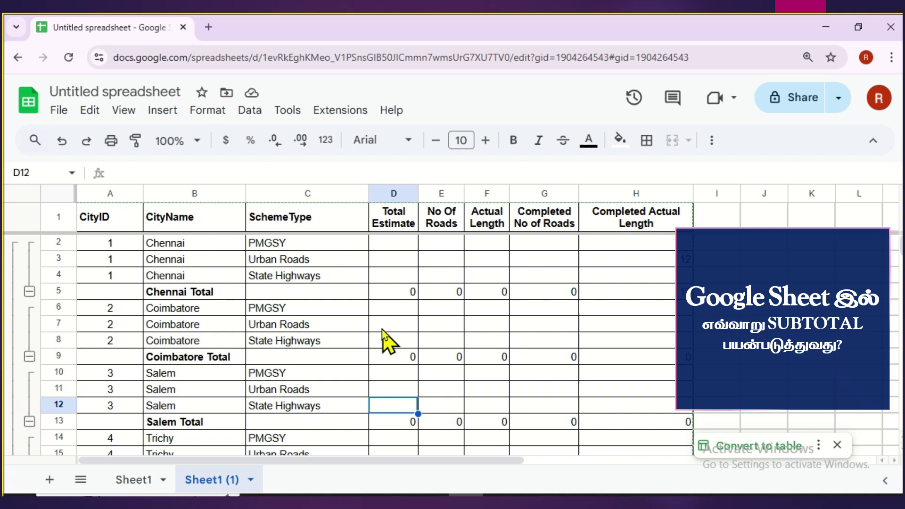
pyautogui.click(403, 249)
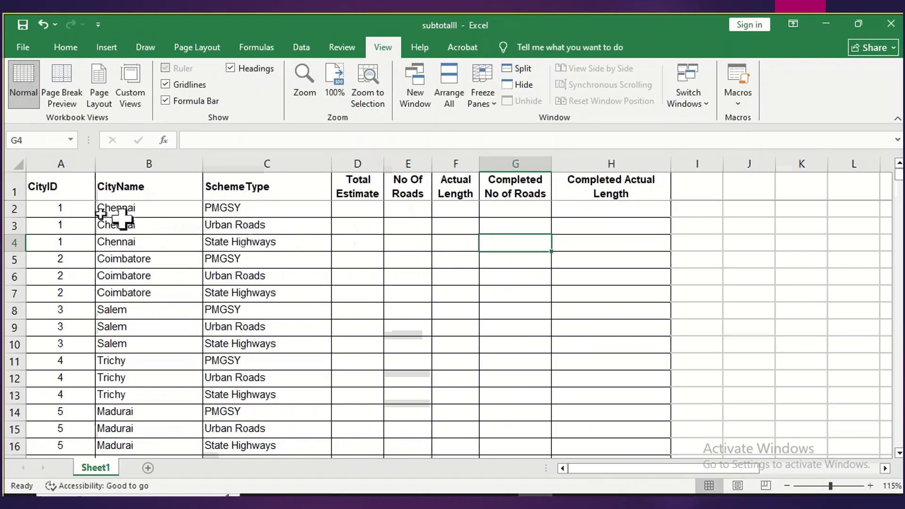
# Examine the CityID, CityName and SchemeType columns of the road-scheme table in the Excel workbook.
pyautogui.click(54, 193)
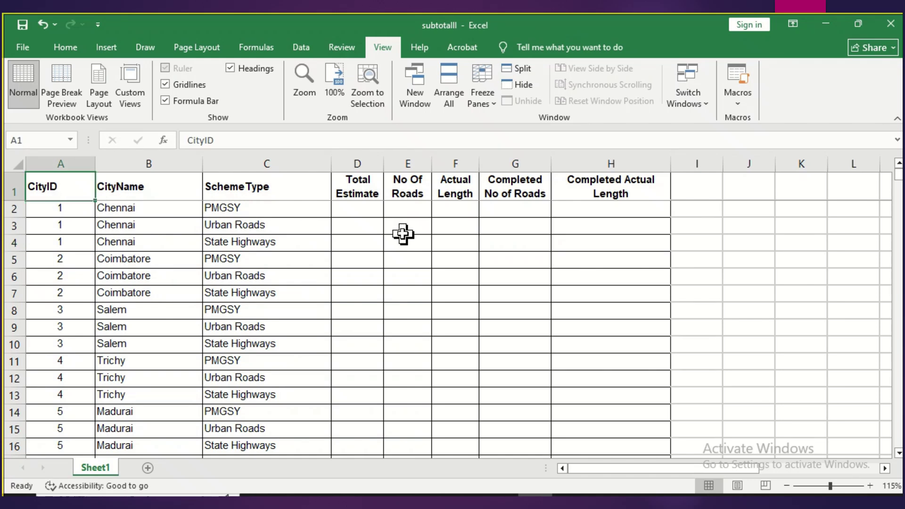
pyautogui.moveTo(124, 207); pyautogui.dragTo(140, 345)
pyautogui.click(178, 208)
pyautogui.click(239, 208)
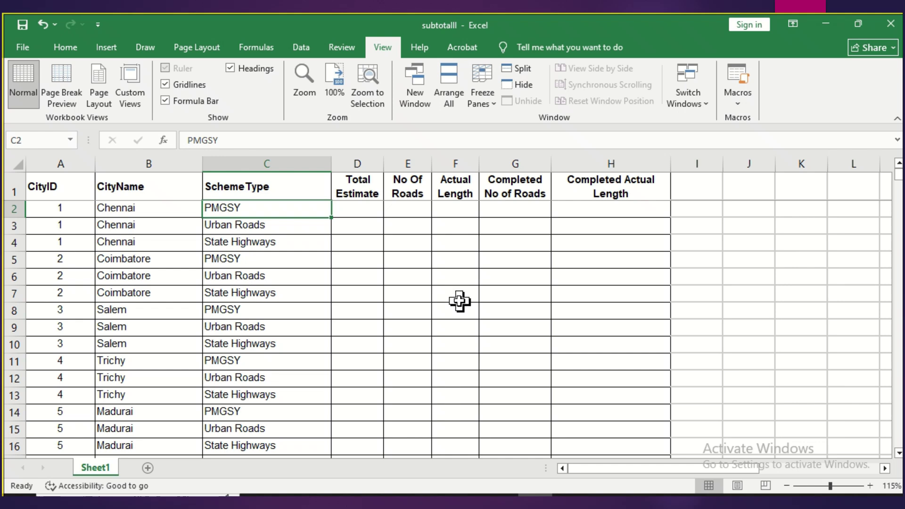
pyautogui.click(282, 259)
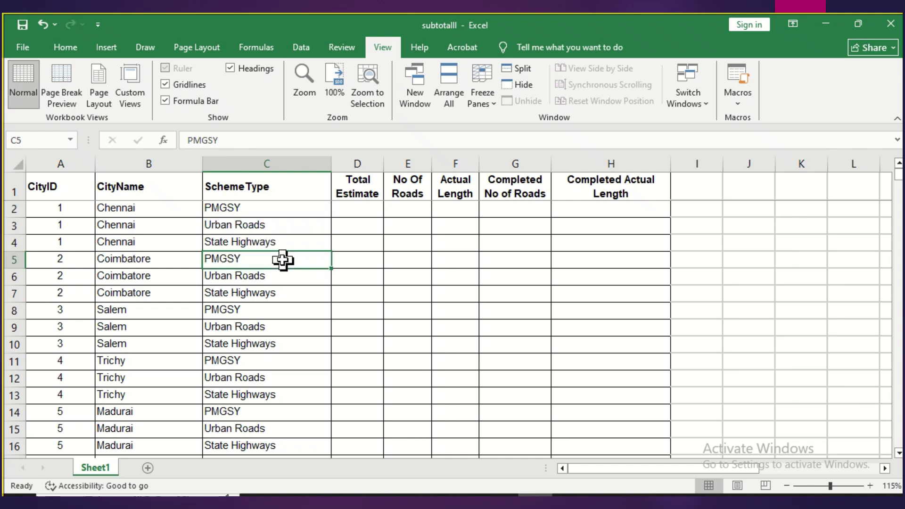
pyautogui.scroll(-1, 296, 228)
pyautogui.scroll(1, 295, 229)
pyautogui.click(308, 192)
pyautogui.click(65, 183)
pyautogui.click(302, 47)
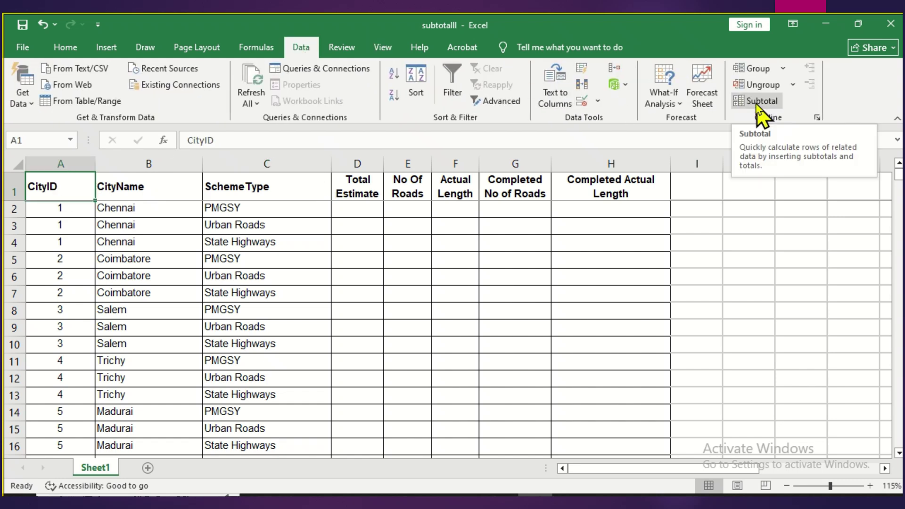
pyautogui.moveTo(156, 210); pyautogui.dragTo(147, 364)
pyautogui.click(146, 382)
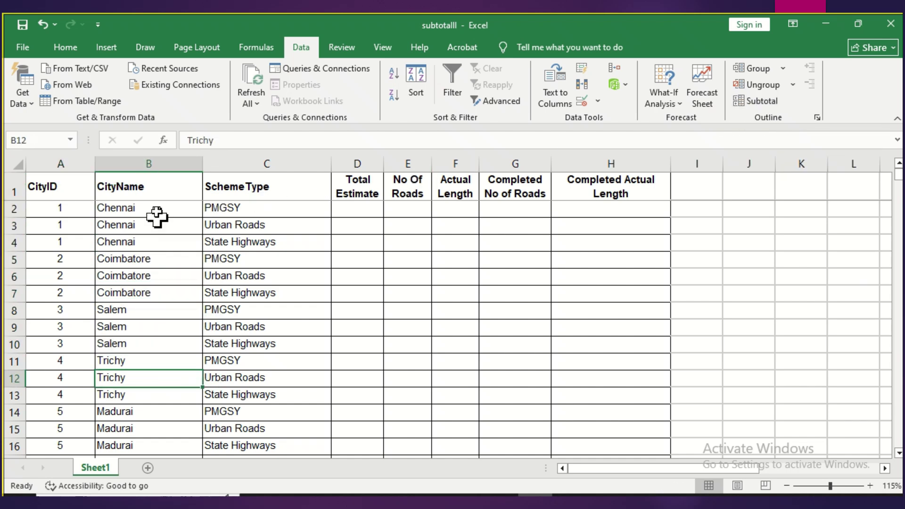
pyautogui.click(157, 189)
pyautogui.click(416, 82)
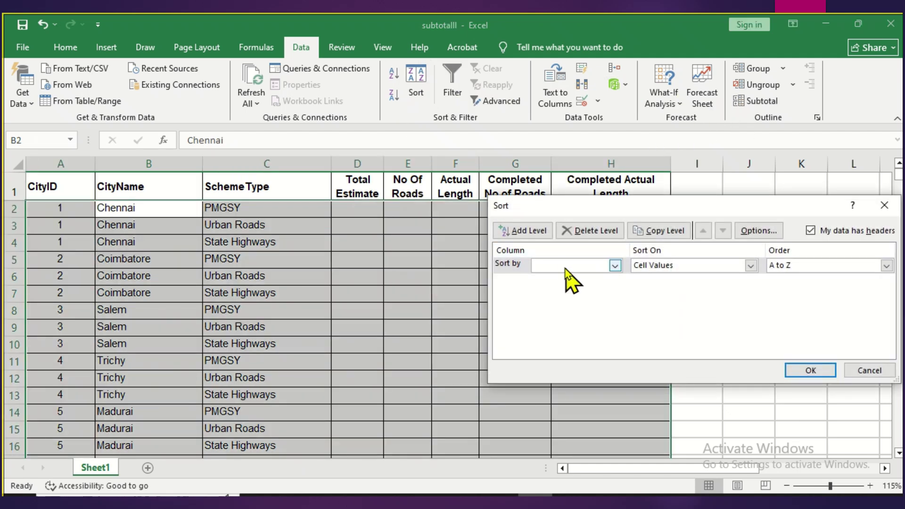
pyautogui.click(565, 268)
pyautogui.click(569, 279)
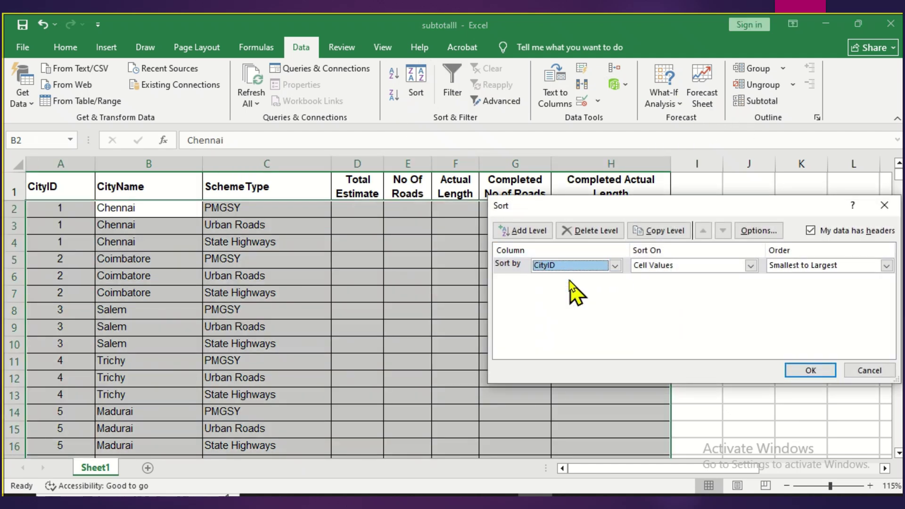
pyautogui.click(869, 370)
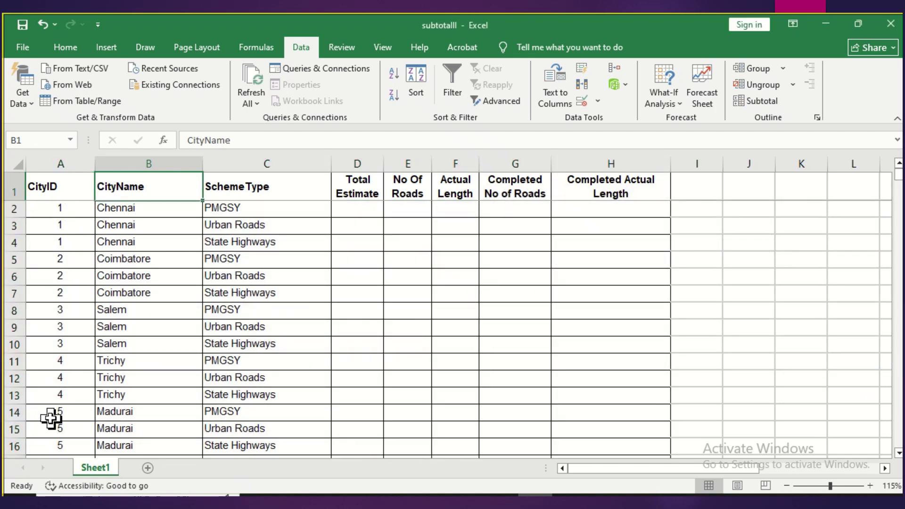
# Add Sum subtotals at each change in CityName for Total Estimate, No Of Roads, Actual Length, Completed No of Roads and Completed Actual Length.
pyautogui.click(142, 215)
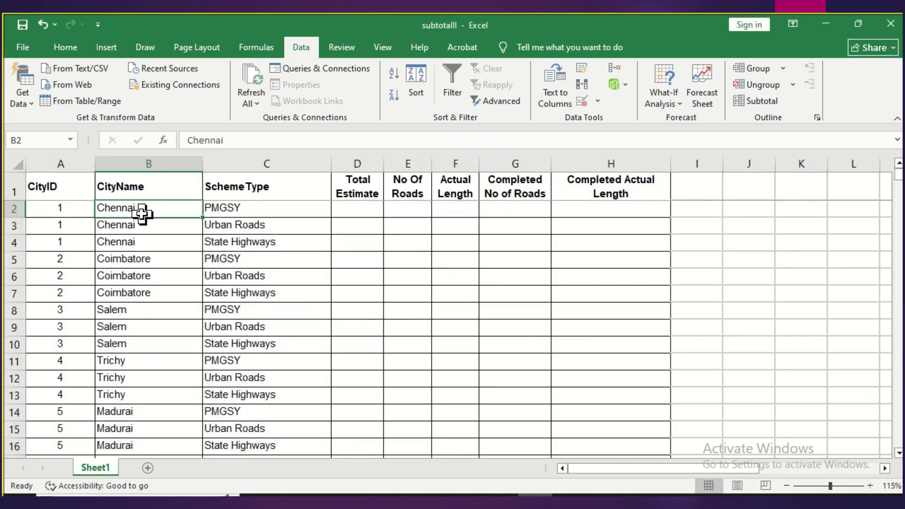
pyautogui.click(145, 197)
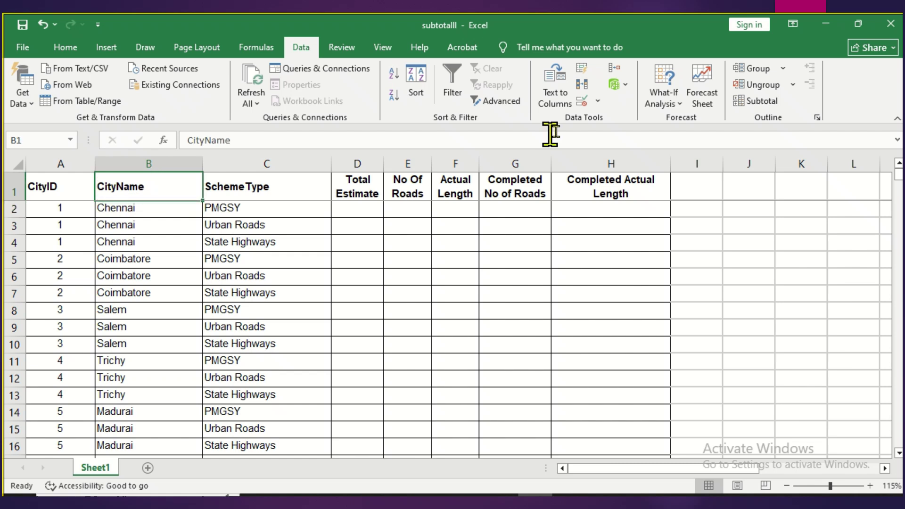
pyautogui.click(745, 101)
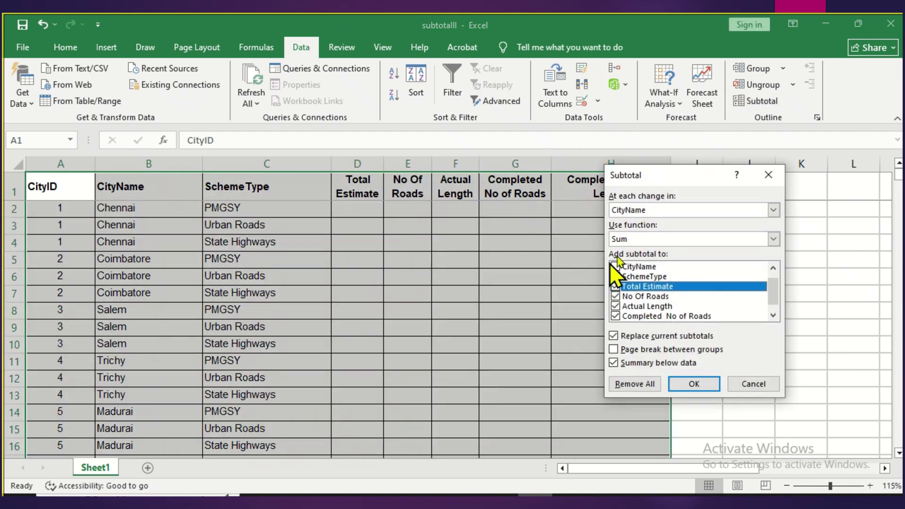
pyautogui.moveTo(651, 179); pyautogui.dragTo(373, 146)
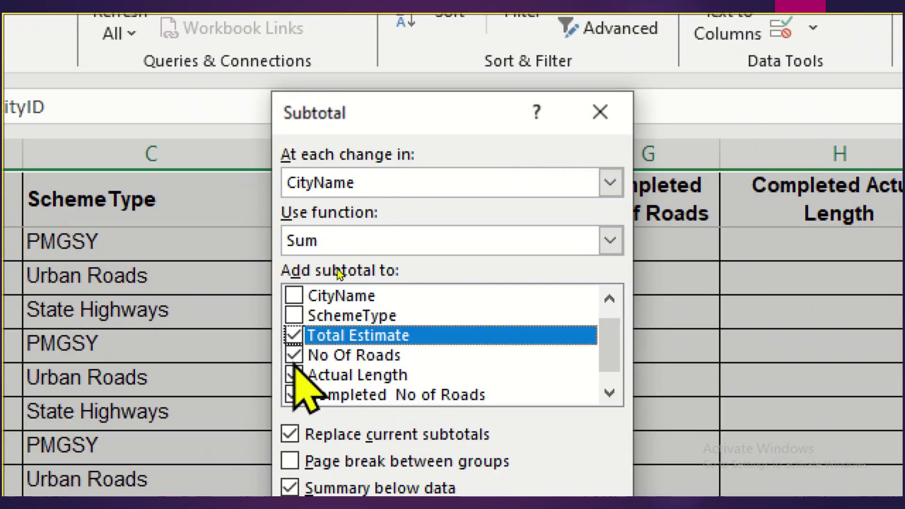
pyautogui.click(293, 395)
pyautogui.scroll(-1, 295, 397)
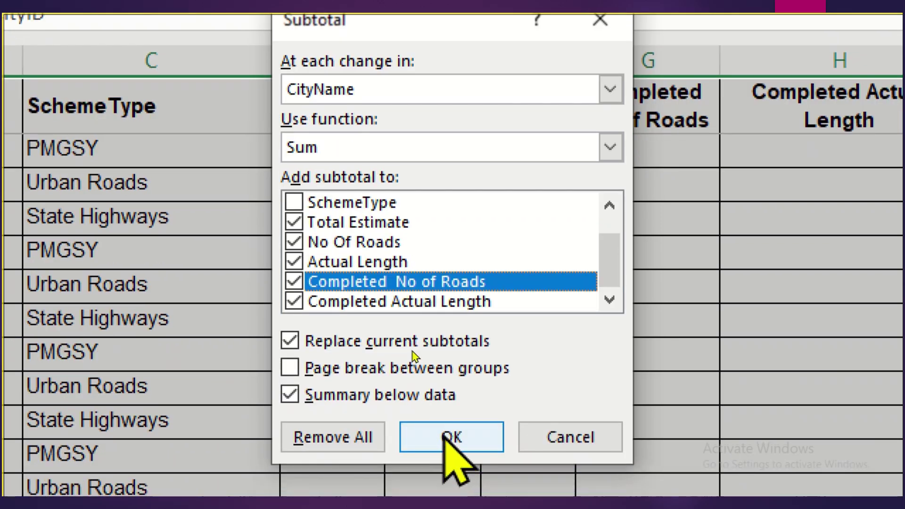
pyautogui.click(446, 462)
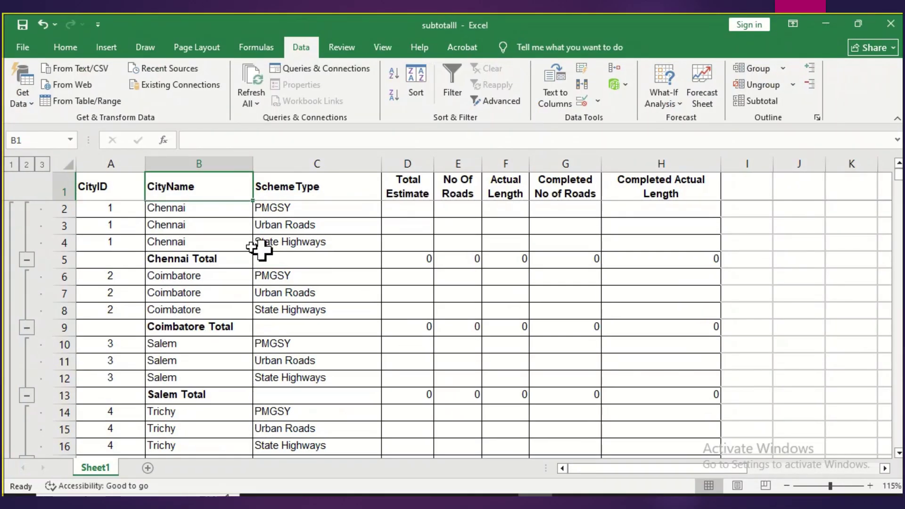
# Inspect the inserted Chennai, Coimbatore, Salem and Trichy total rows and their SUBTOTAL formulas.
pyautogui.click(54, 248)
pyautogui.click(392, 257)
pyautogui.click(207, 327)
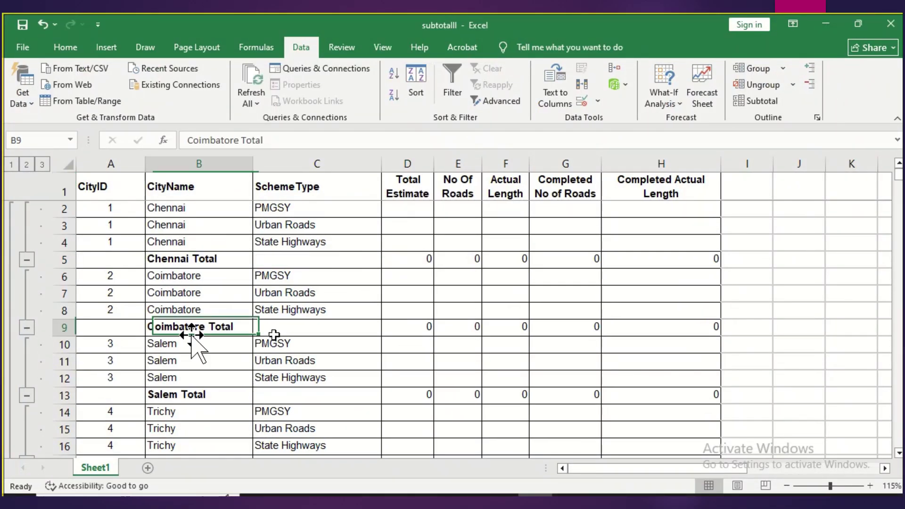
pyautogui.click(415, 329)
pyautogui.scroll(-2, 276, 392)
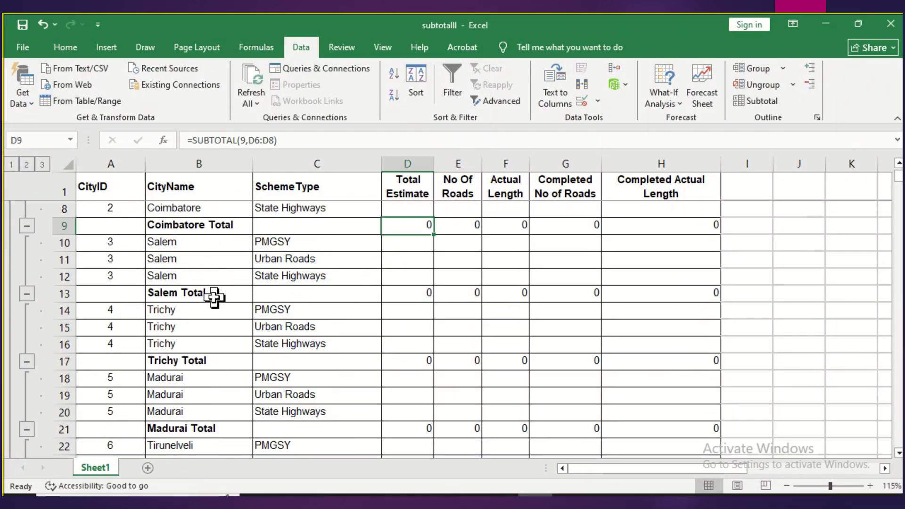
pyautogui.click(213, 294)
pyautogui.click(202, 358)
pyautogui.click(446, 361)
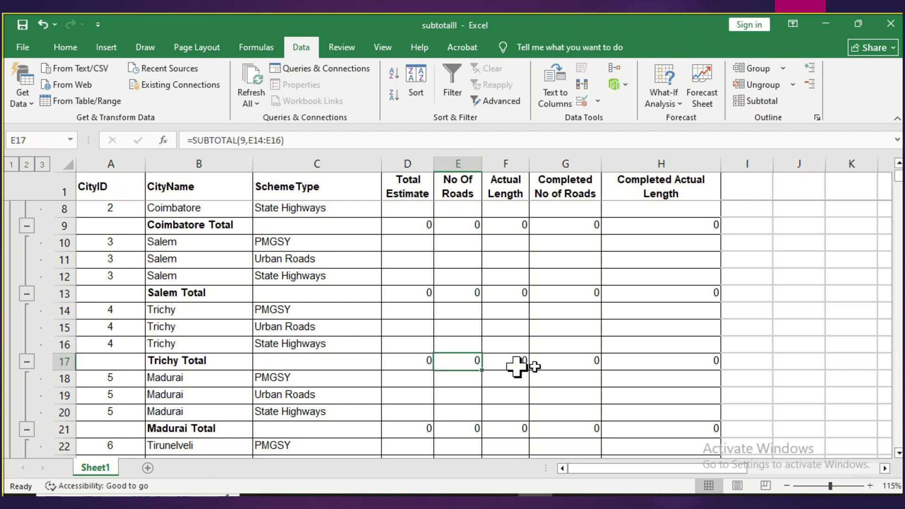
pyautogui.click(537, 365)
# Enter 12 as Total Estimate for Chennai's PMGSY and Urban Roads rows, and 12 as Completed Actual Length for Urban Roads.
pyautogui.scroll(2, 538, 366)
pyautogui.click(416, 211)
pyautogui.write('12')
pyautogui.press('Return')
pyautogui.write('12')
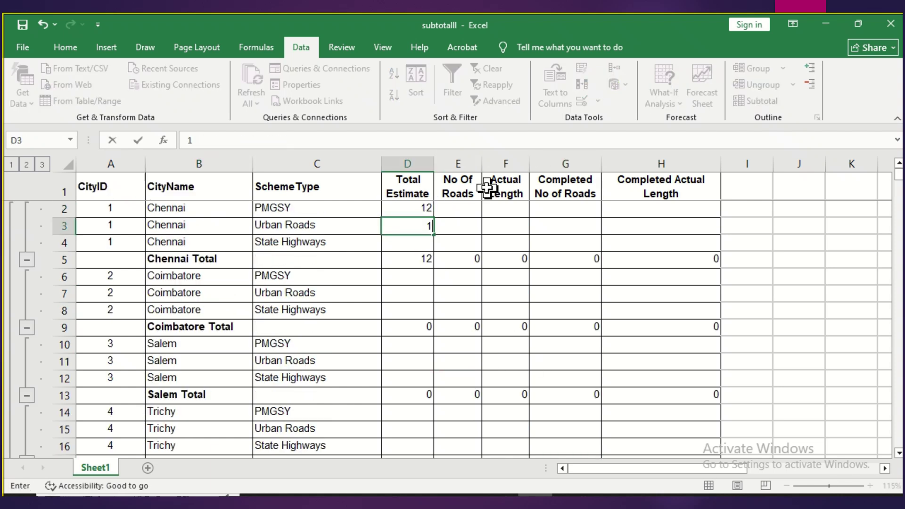
pyautogui.press('Tab')
pyautogui.press('Tab')
pyautogui.press('Tab')
pyautogui.press('Tab')
pyautogui.write('12')
pyautogui.press('Return')
# Check the Grand Total row at the end of the table.
pyautogui.scroll(-7, 495, 263)
pyautogui.scroll(-2, 497, 285)
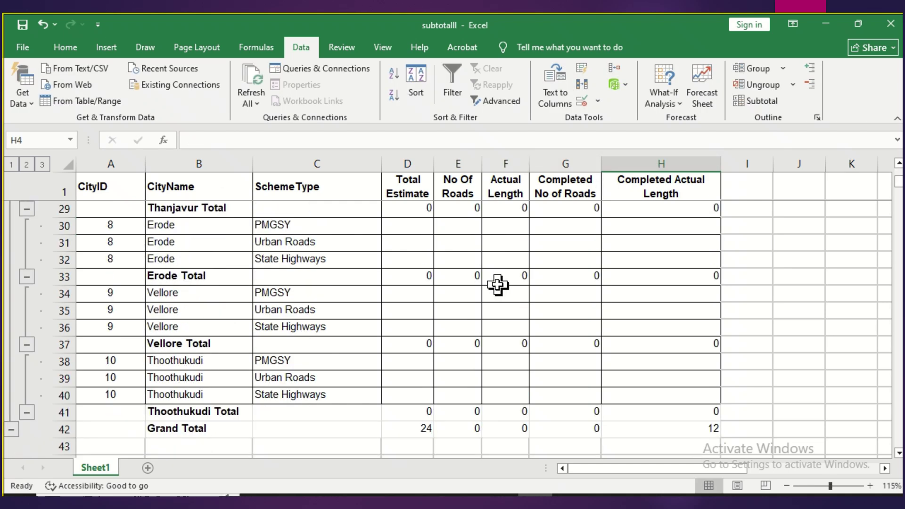
pyautogui.scroll(-1, 498, 283)
pyautogui.click(679, 377)
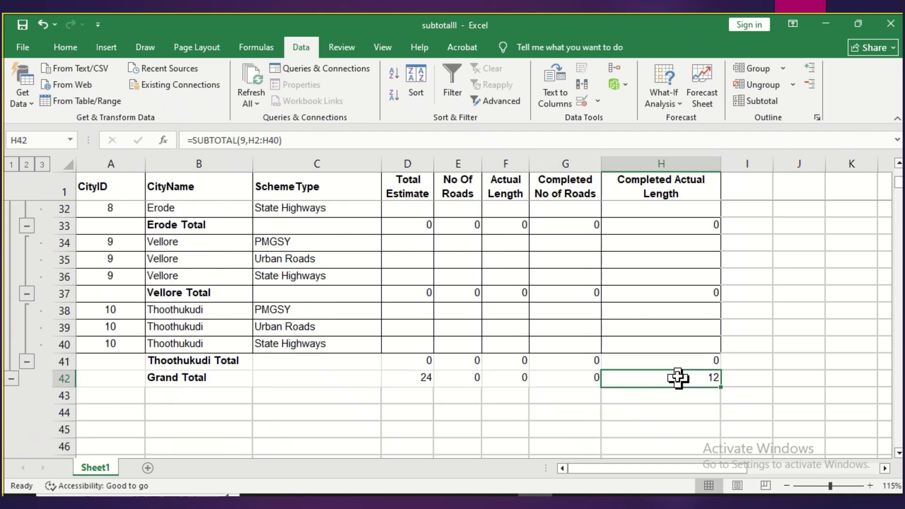
pyautogui.scroll(5, 534, 274)
pyautogui.scroll(5, 534, 274)
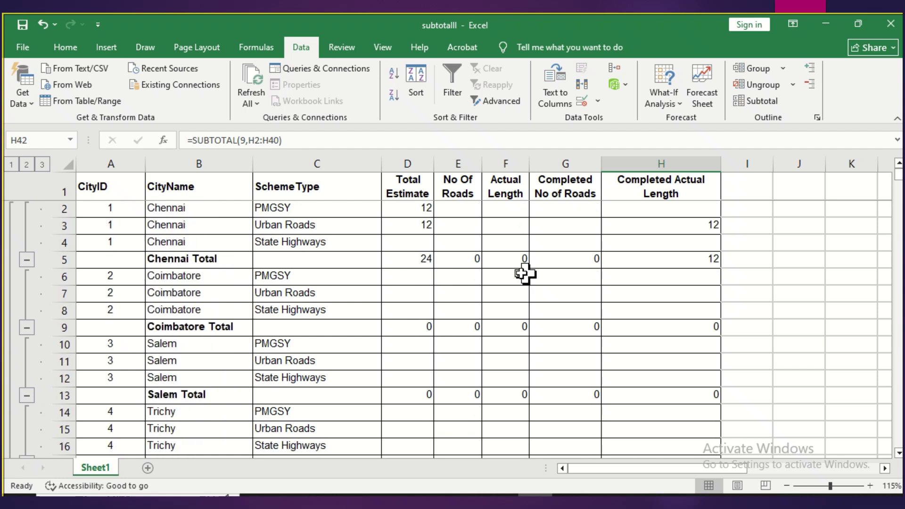
# Clear the two Chennai Total Estimate entries in D2:D3 and save the workbook.
pyautogui.click(408, 214)
pyautogui.moveTo(407, 213); pyautogui.dragTo(407, 218)
pyautogui.press('Delete')
pyautogui.press('Up')
pyautogui.press('Down')
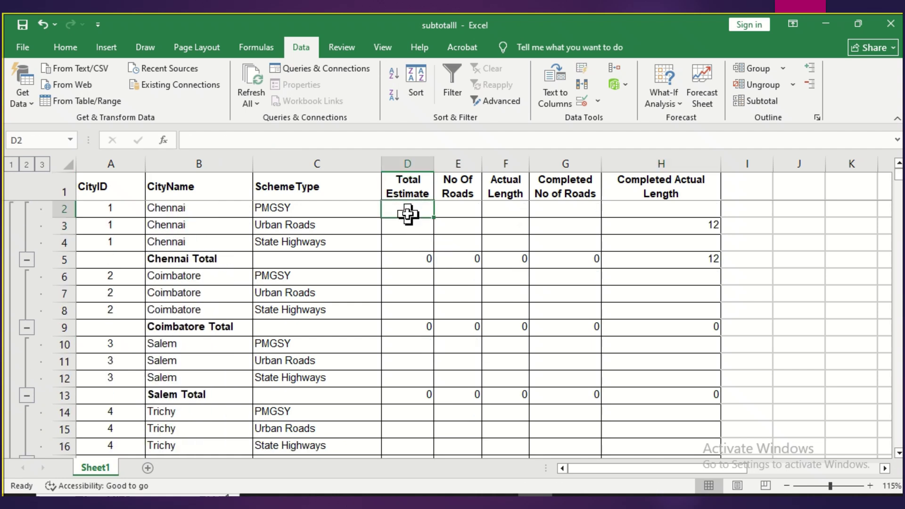
pyautogui.click(21, 50)
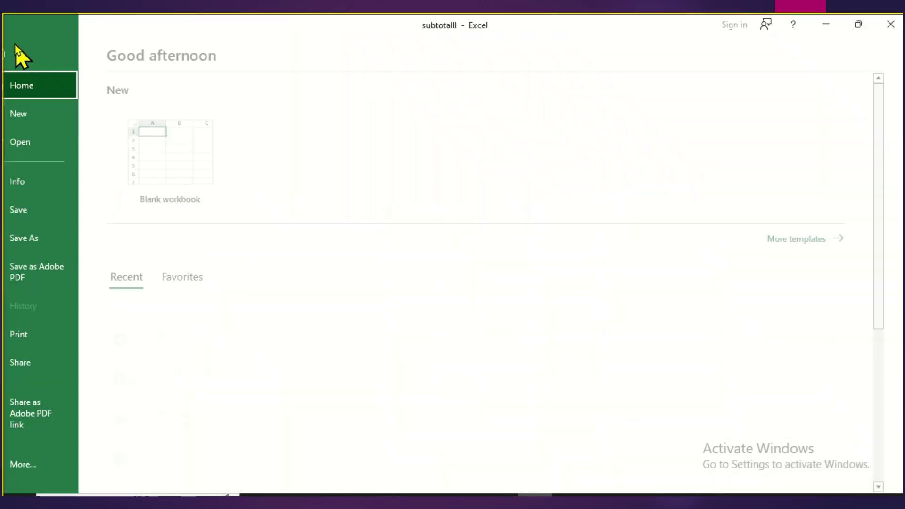
pyautogui.click(47, 209)
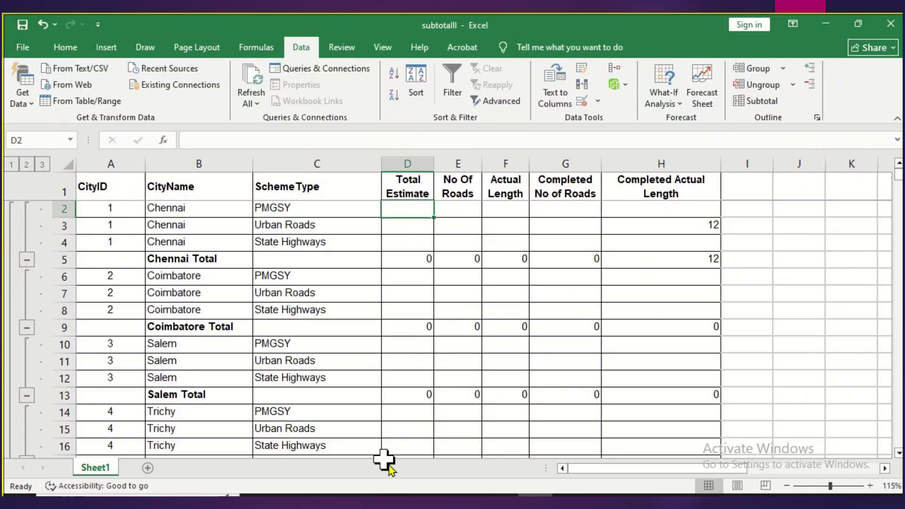
# Switch to Chrome, go to sheets.google.com and create a blank spreadsheet.
pyautogui.click(465, 495)
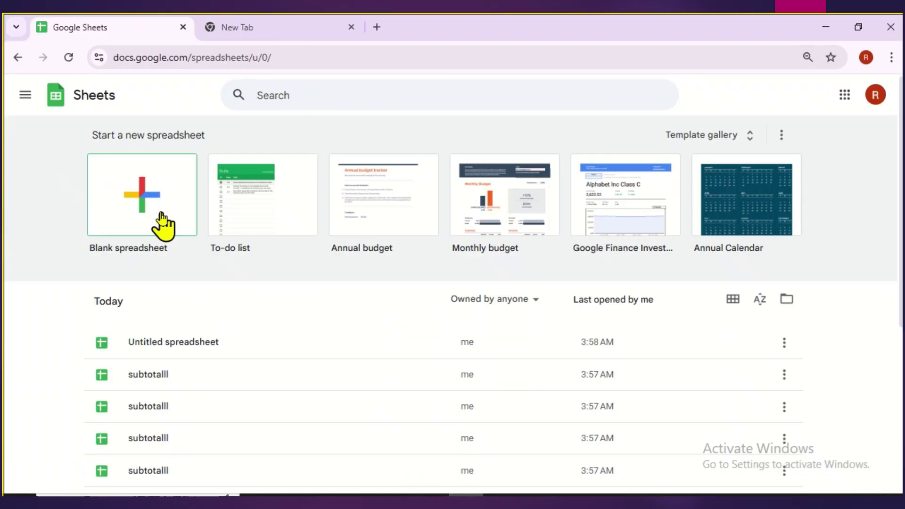
pyautogui.click(239, 52)
pyautogui.write('sheets.google.com')
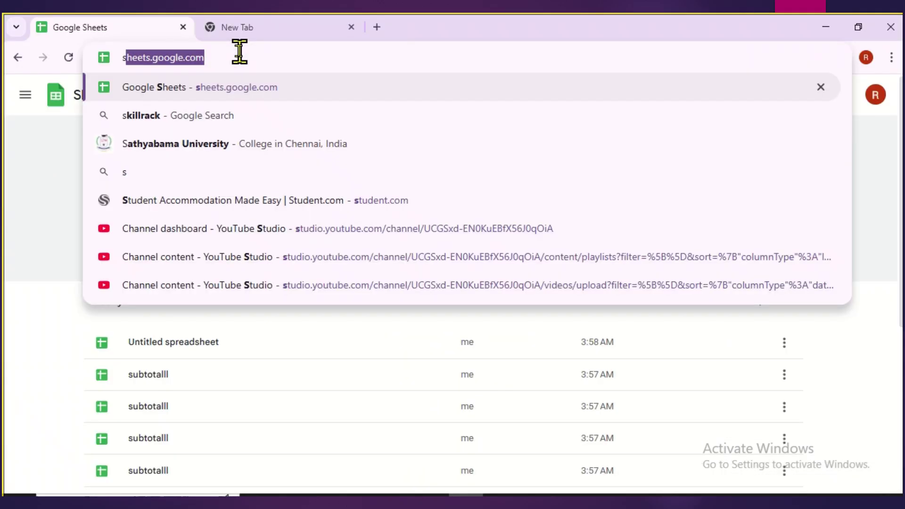
pyautogui.press('Return')
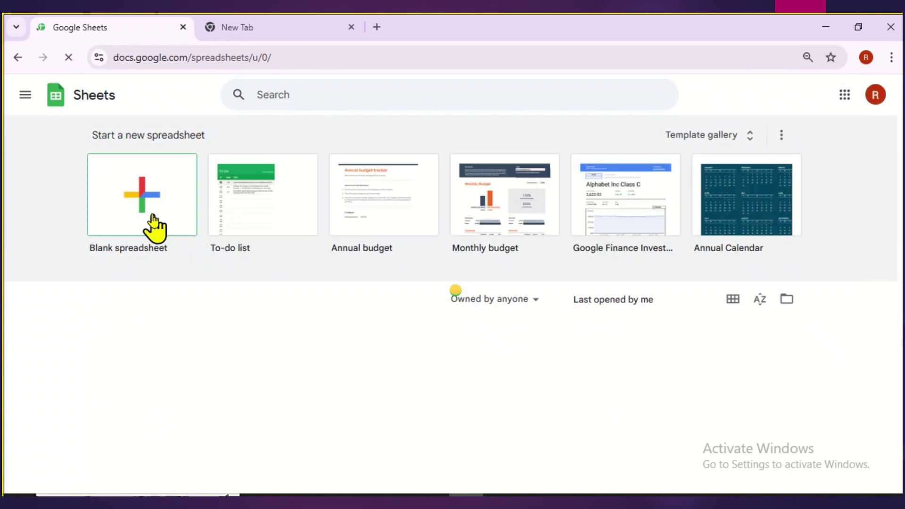
pyautogui.click(152, 217)
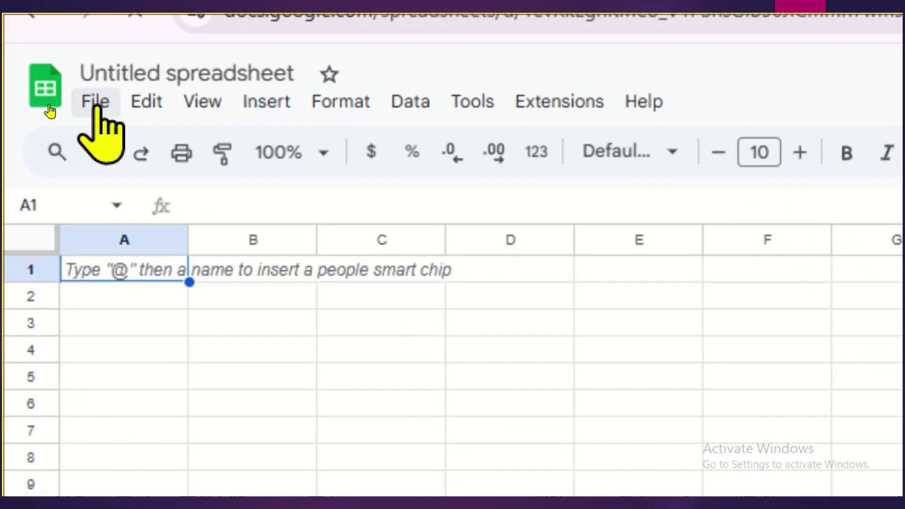
# Upload the subtotalll workbook from the Desktop as the file to import into the blank spreadsheet.
pyautogui.click(49, 105)
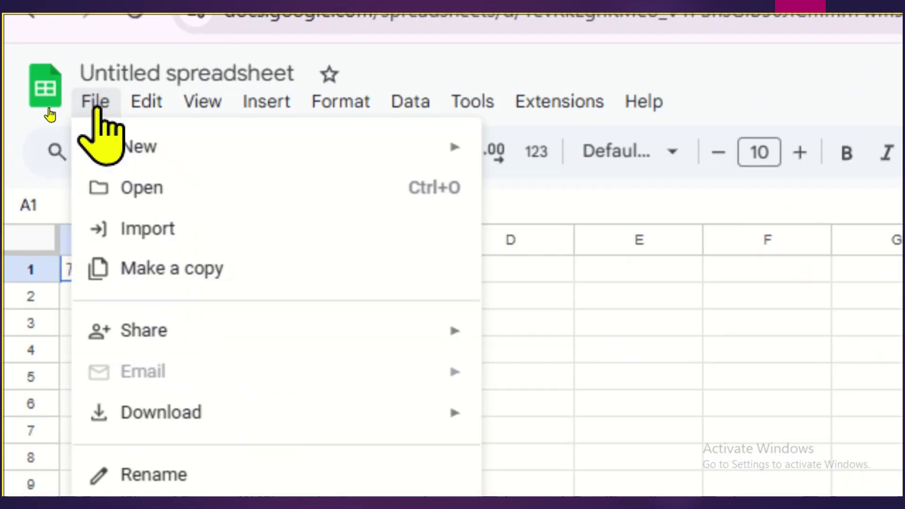
pyautogui.click(182, 231)
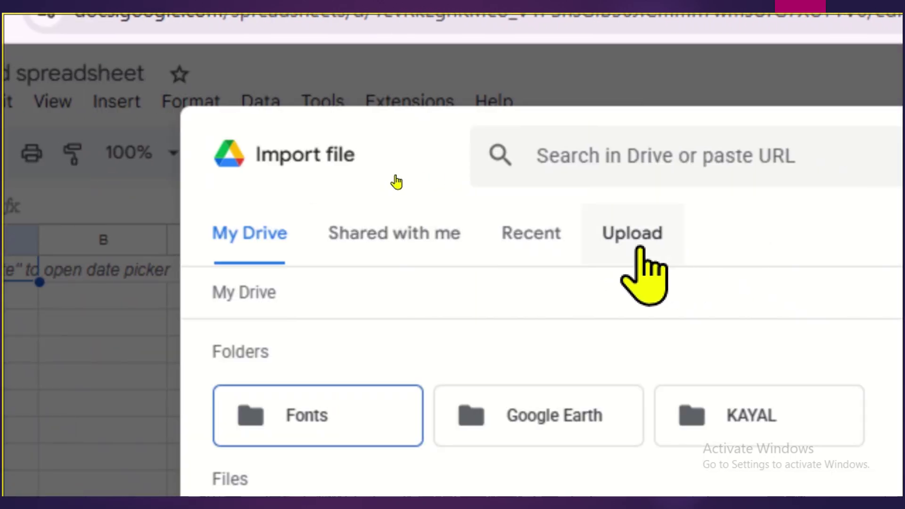
pyautogui.click(640, 254)
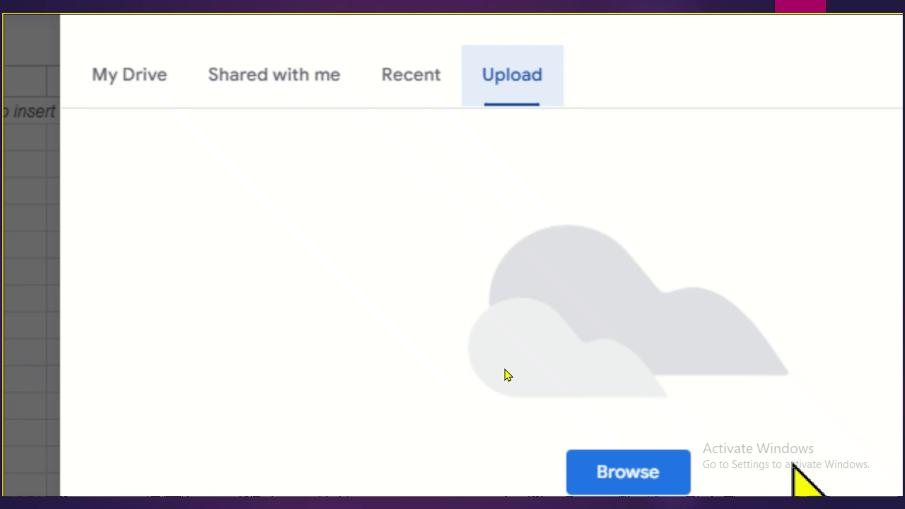
pyautogui.click(647, 451)
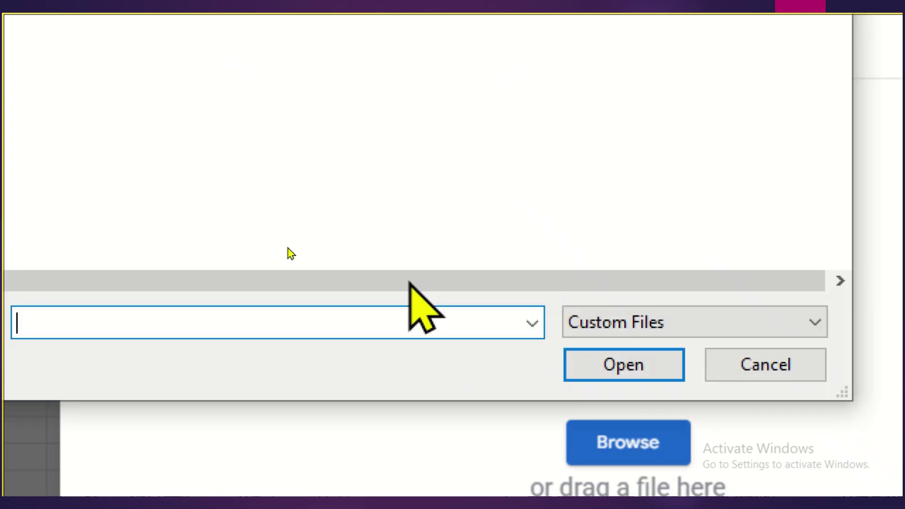
pyautogui.scroll(3, 141, 94)
pyautogui.click(161, 139)
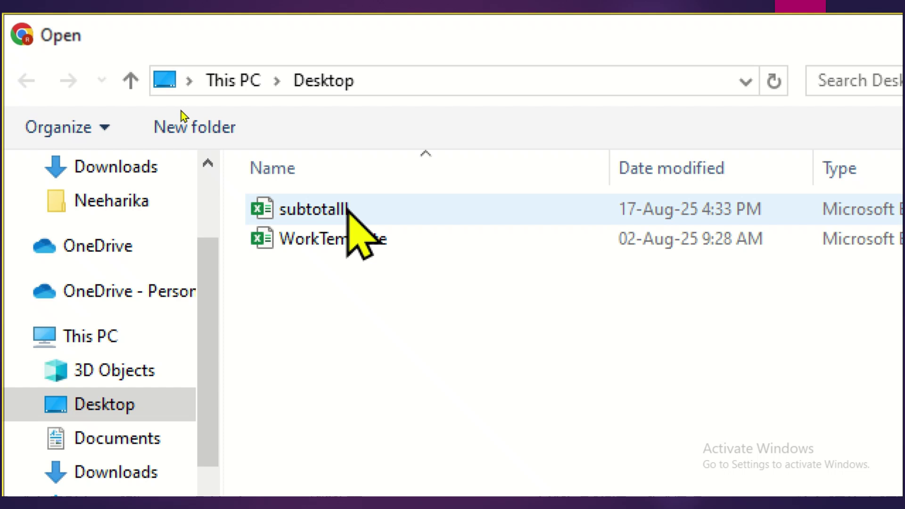
pyautogui.click(348, 208)
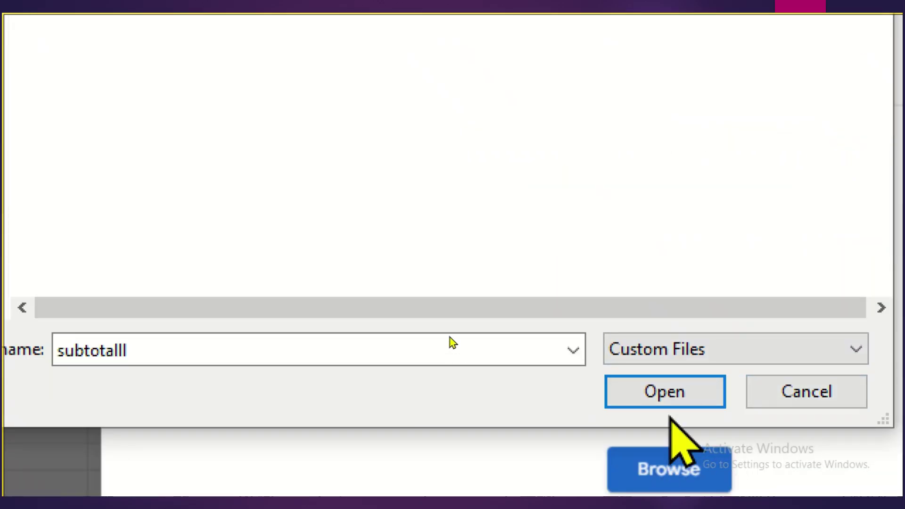
pyautogui.click(673, 396)
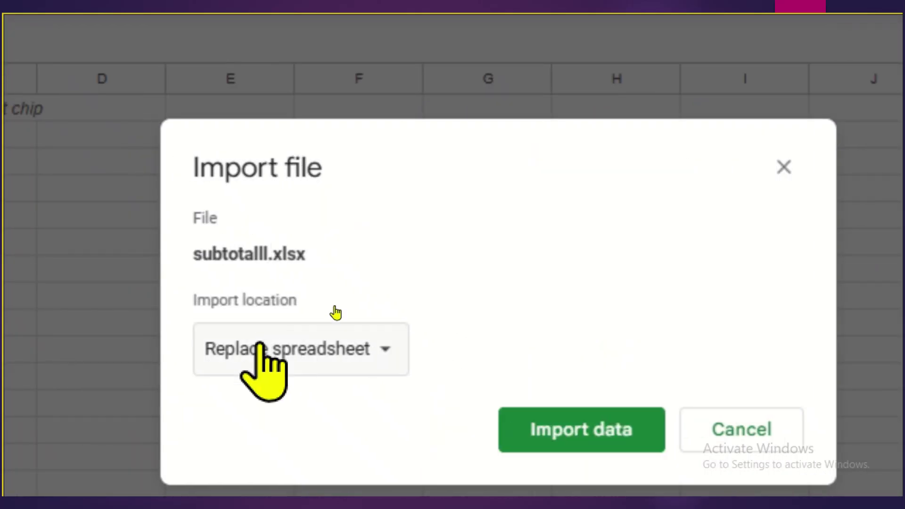
# Set the import location to Insert new sheet(s) and import the data from subtotalll.xlsx.
pyautogui.click(307, 360)
pyautogui.click(316, 346)
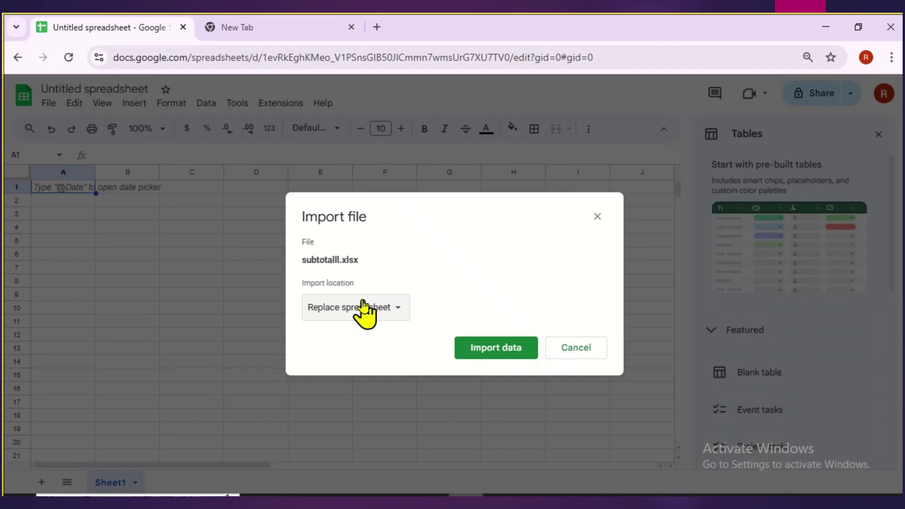
pyautogui.click(391, 309)
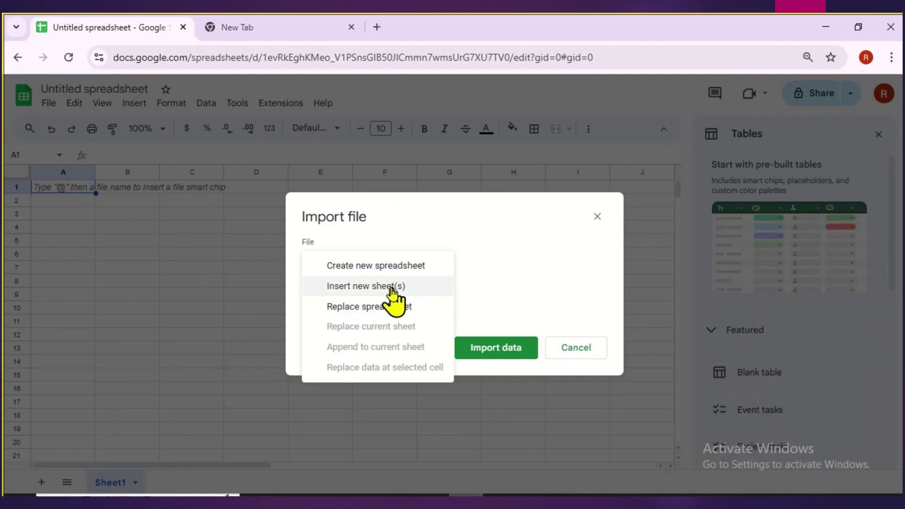
pyautogui.click(391, 288)
pyautogui.click(383, 309)
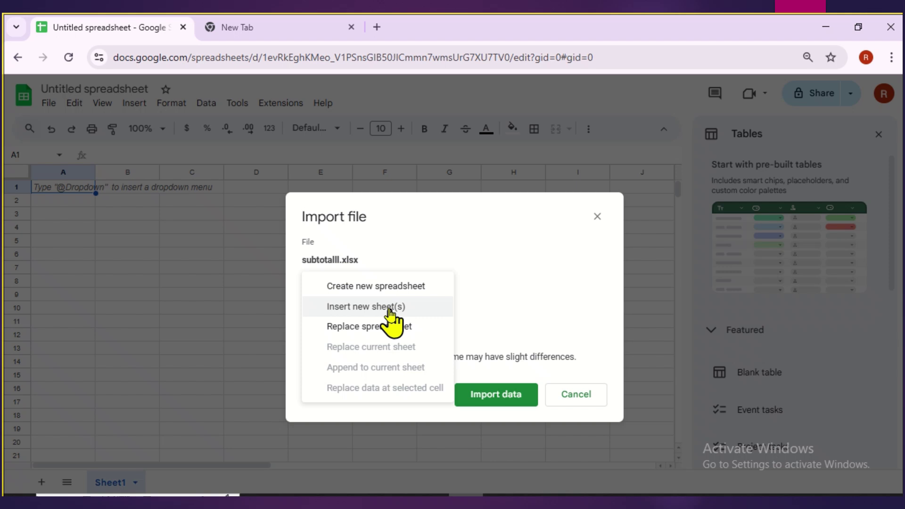
pyautogui.click(387, 309)
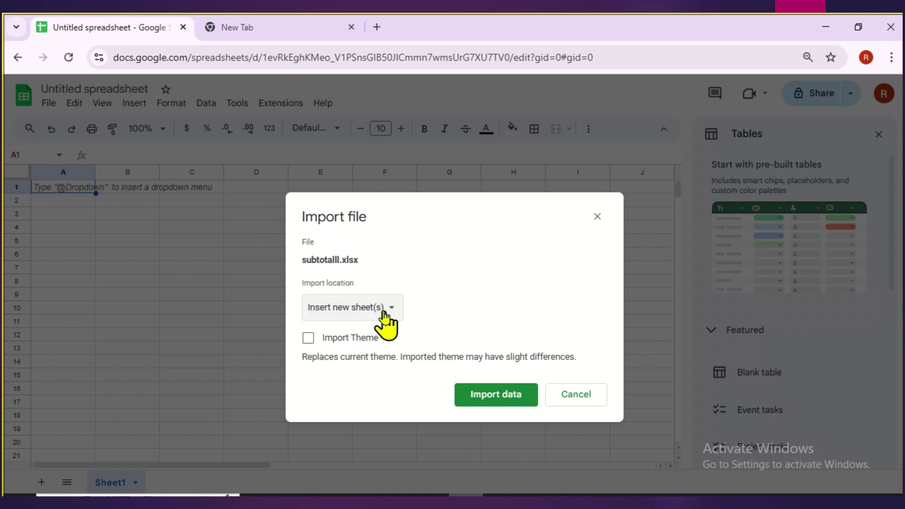
pyautogui.click(492, 396)
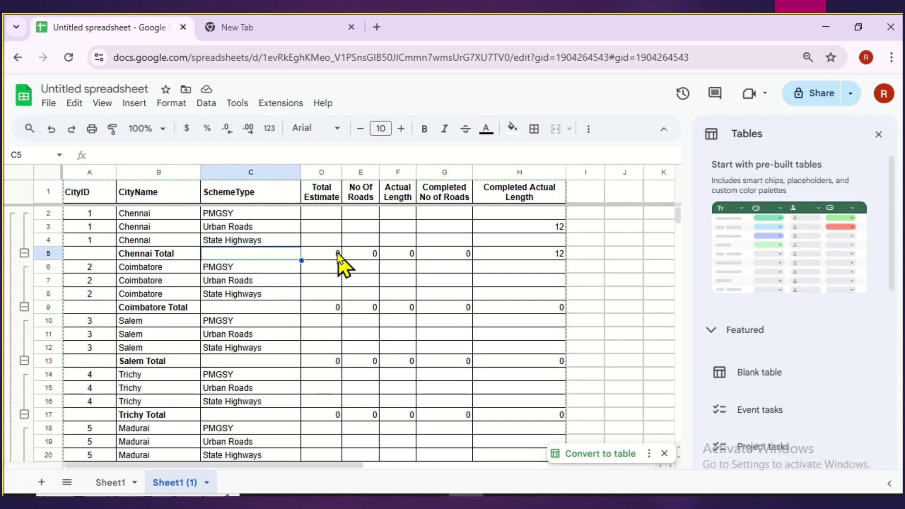
# Close the Tables sidebar, and enter 10 as Total Estimate and 20 as No Of Roads in Coimbatore's PMGSY row.
pyautogui.click(326, 214)
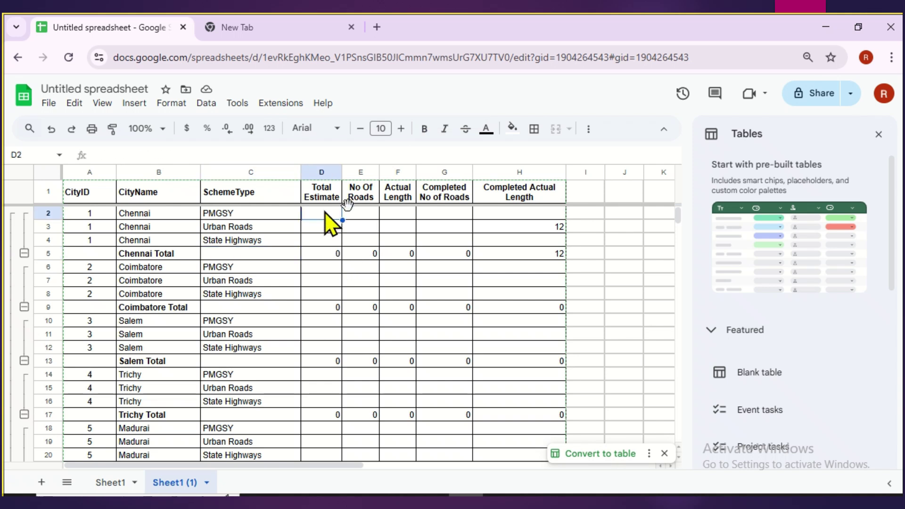
pyautogui.click(880, 136)
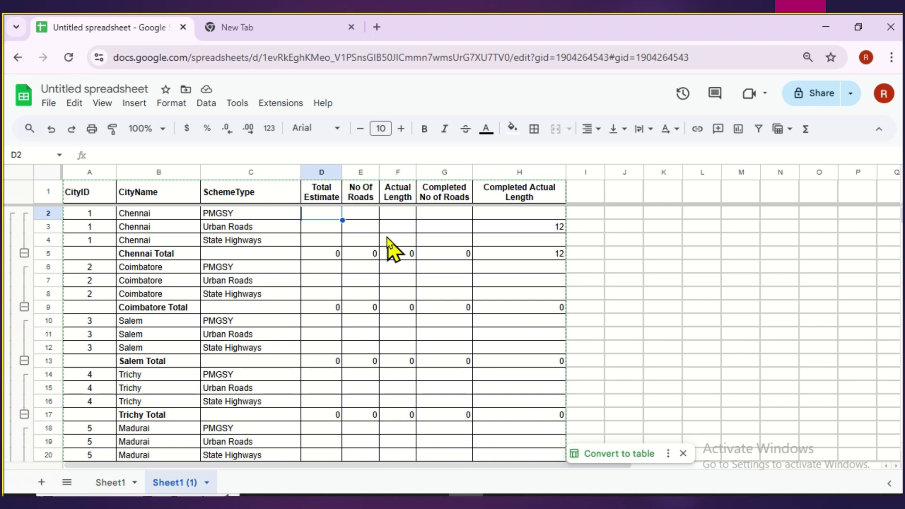
pyautogui.click(328, 270)
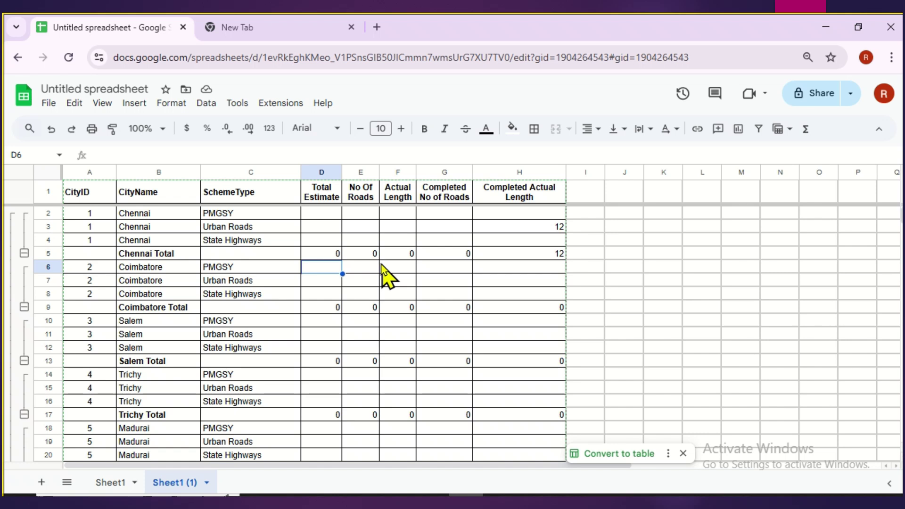
pyautogui.write('10')
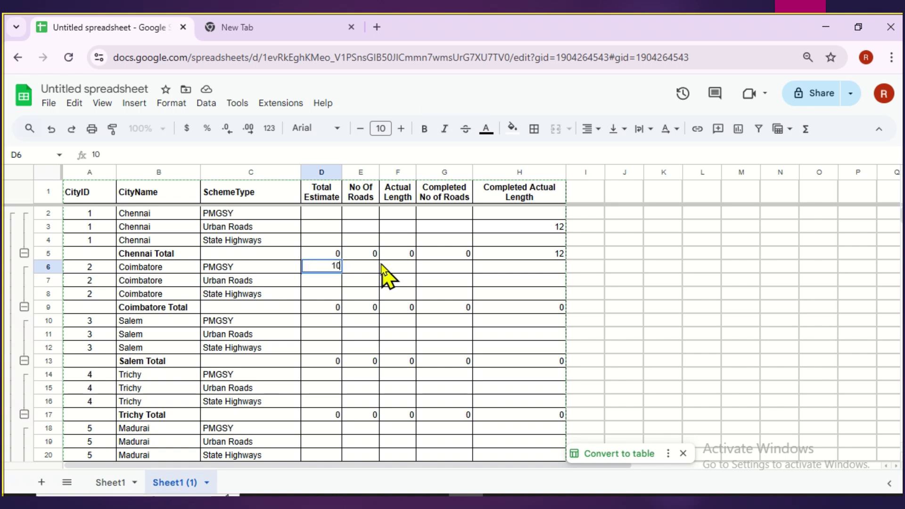
pyautogui.click(377, 267)
pyautogui.write('20')
pyautogui.press('Return')
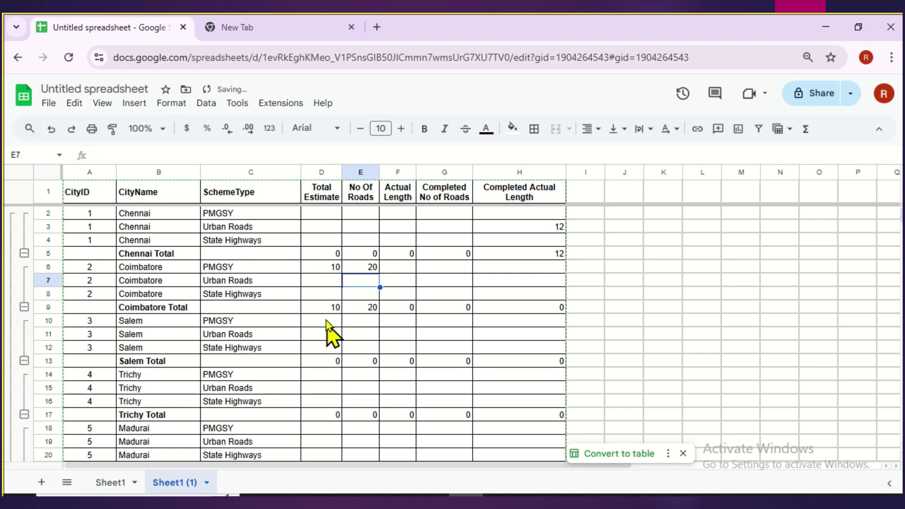
# Examine the Coimbatore Total cells D9:E9 and the other city total rows in the imported sheet.
pyautogui.moveTo(334, 307); pyautogui.dragTo(360, 307)
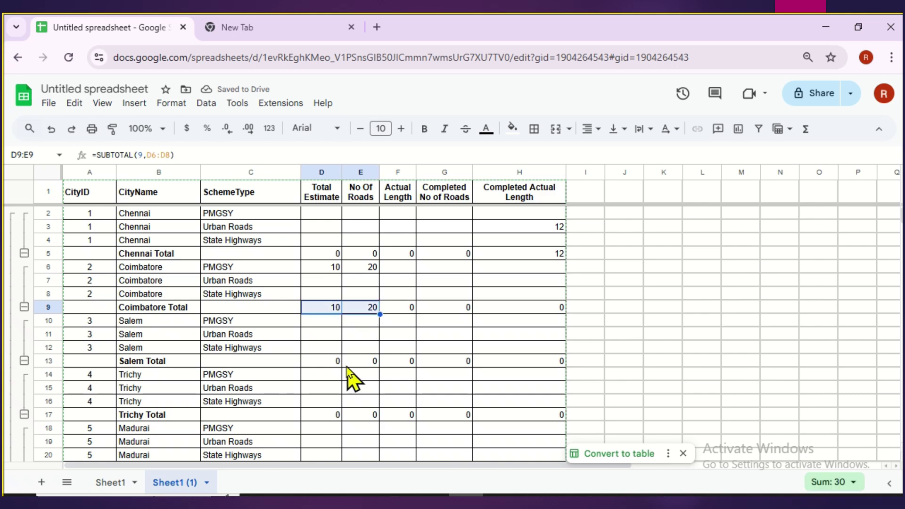
pyautogui.scroll(-10, 347, 370)
pyautogui.scroll(10, 347, 370)
pyautogui.click(259, 245)
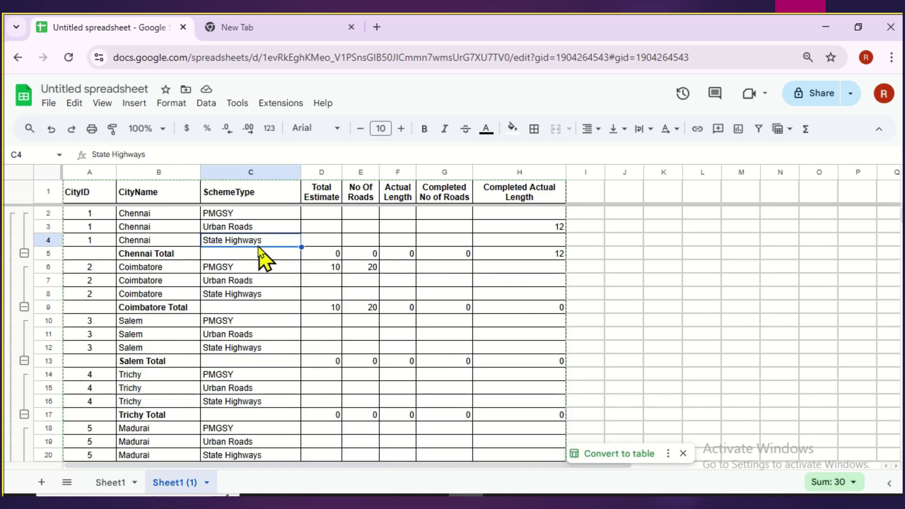
pyautogui.click(166, 244)
pyautogui.click(159, 254)
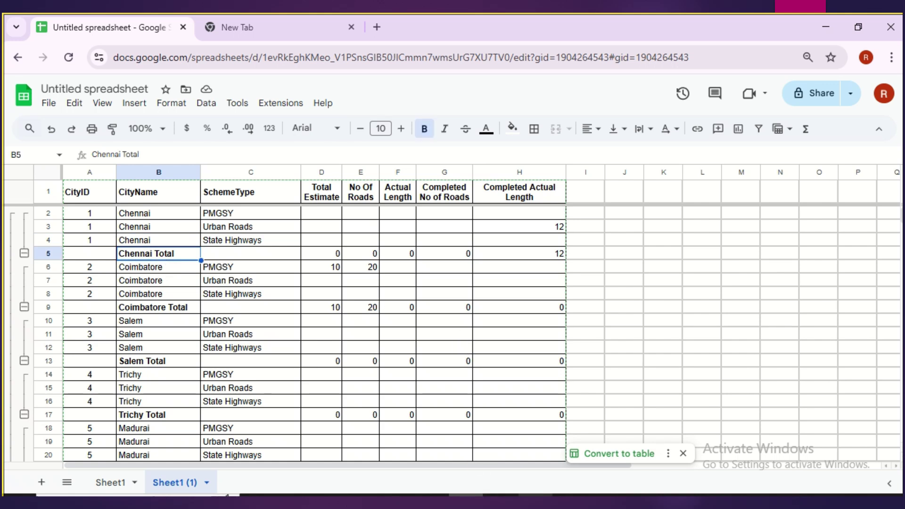
pyautogui.scroll(-3, 331, 282)
pyautogui.scroll(3, 332, 283)
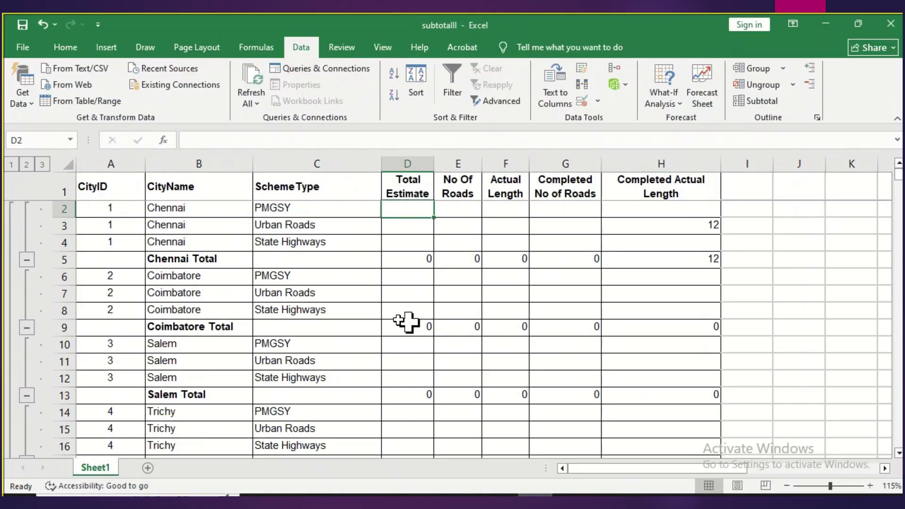
# Switch to the subtotalll workbook in Excel and remove all subtotals from the road-scheme table.
pyautogui.click(339, 278)
pyautogui.click(337, 243)
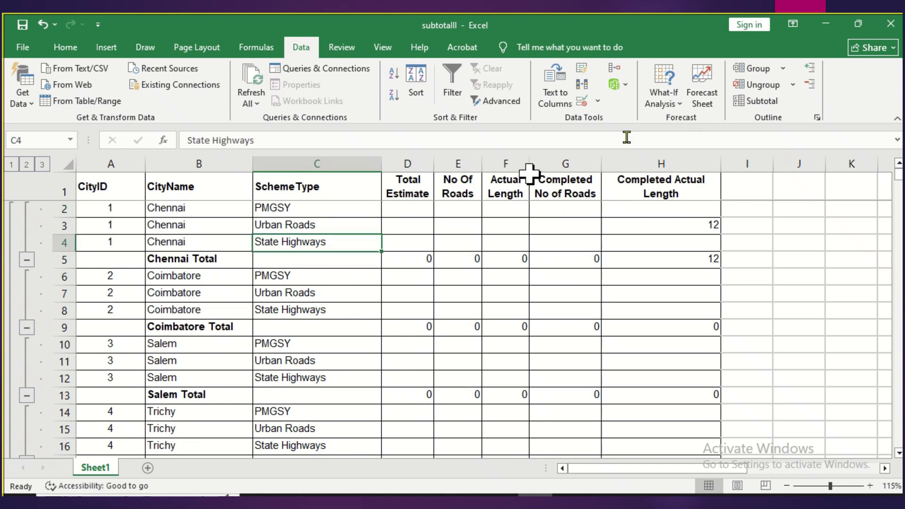
pyautogui.click(778, 108)
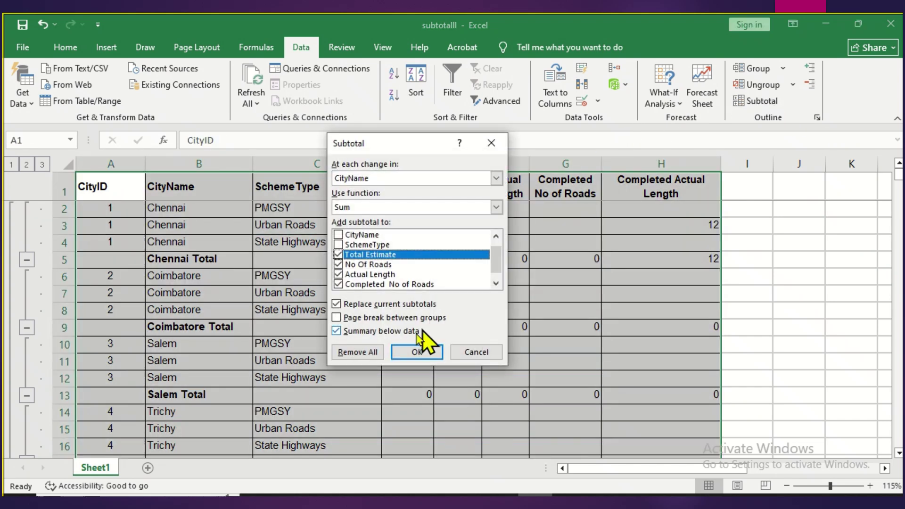
pyautogui.click(365, 351)
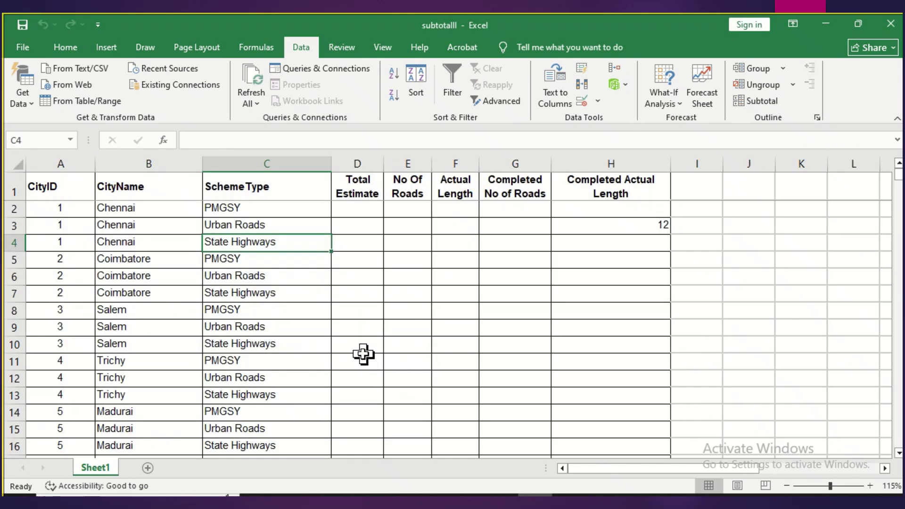